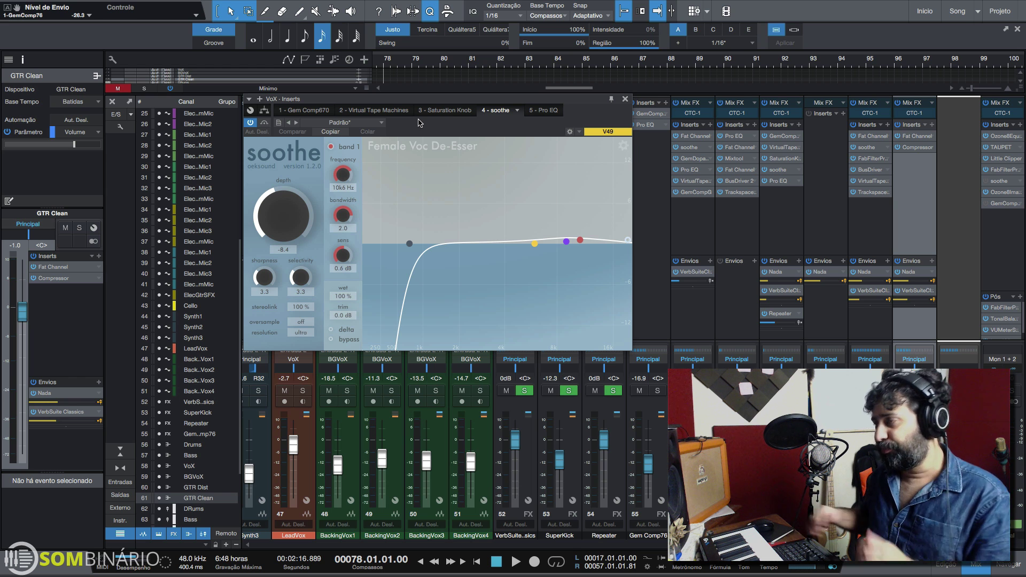
Set soothe's depth to -1.8 and selectivity to 4.6 on the VoX bus and play back the song
left_click_drag(418, 123, 439, 125)
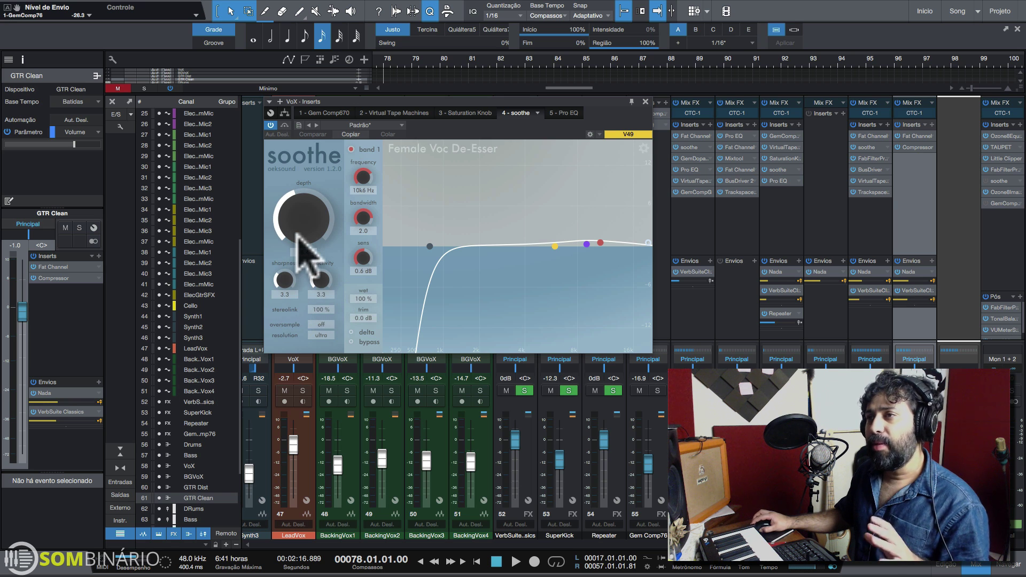
left_click_drag(297, 238, 302, 187)
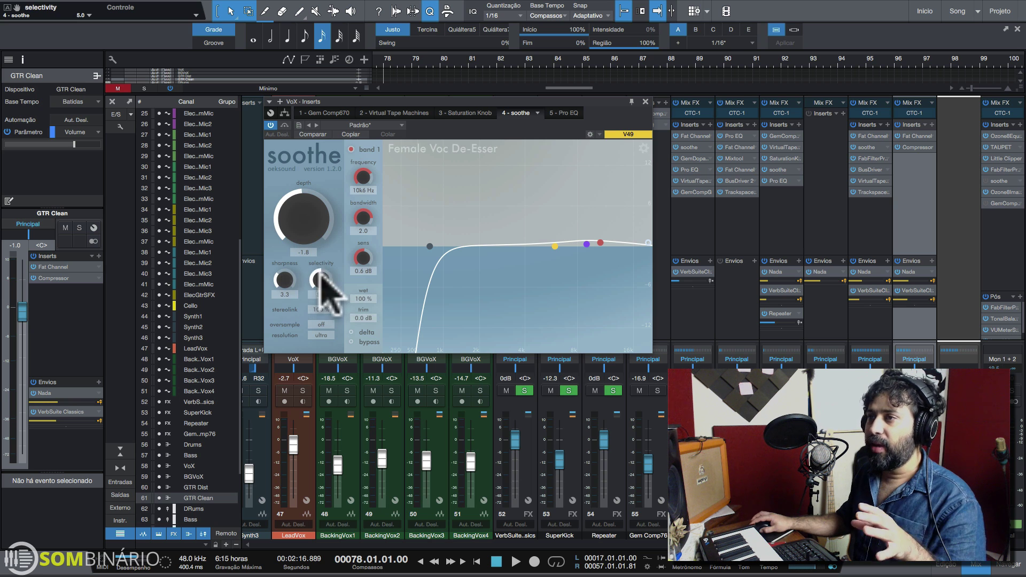
left_click_drag(321, 287, 324, 291)
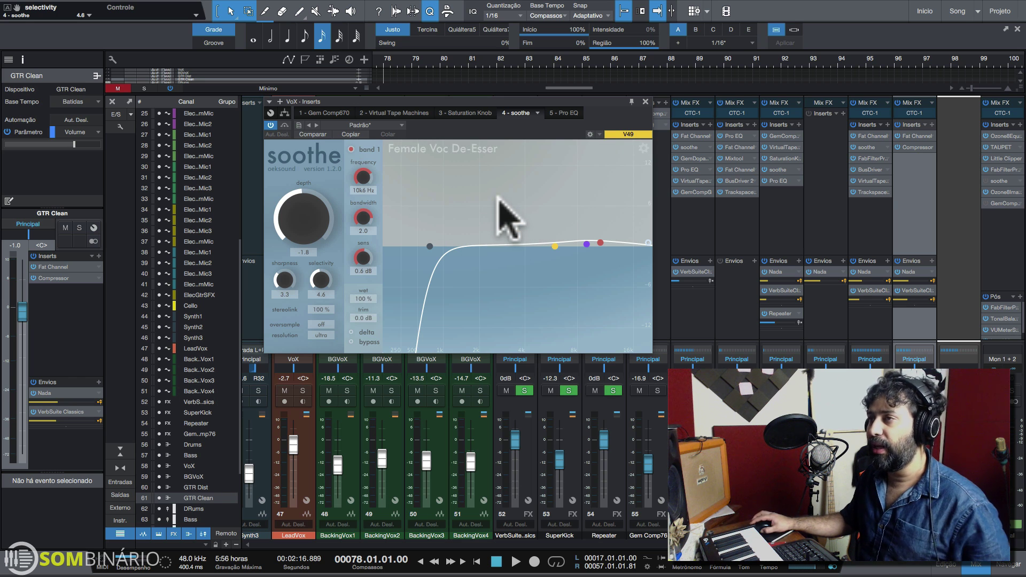
key("space")
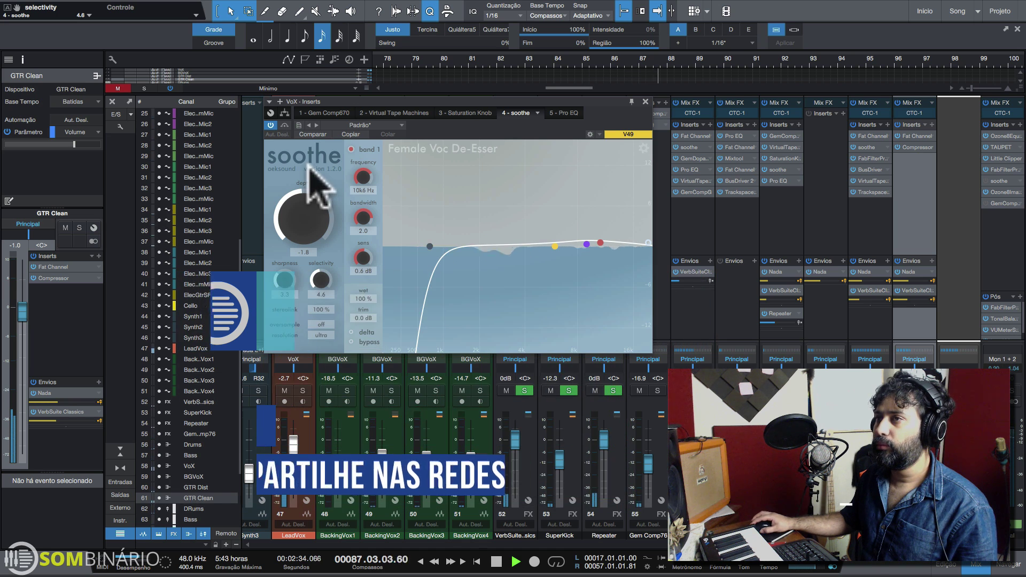
Set soothe's depth to 6.0, solo the vocal and start playback
left_click_drag(306, 201, 309, 202)
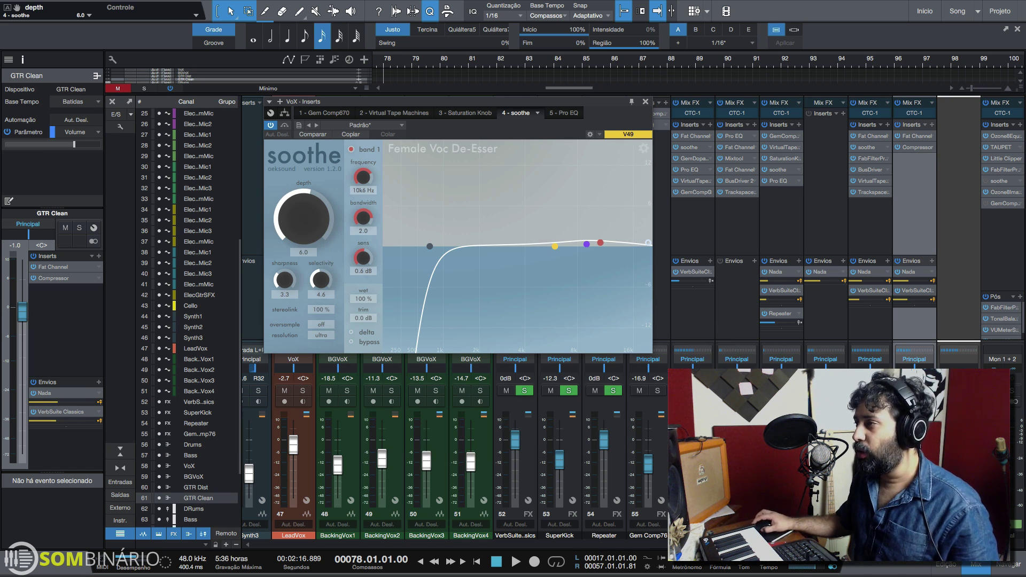
left_click(836, 389)
key("space")
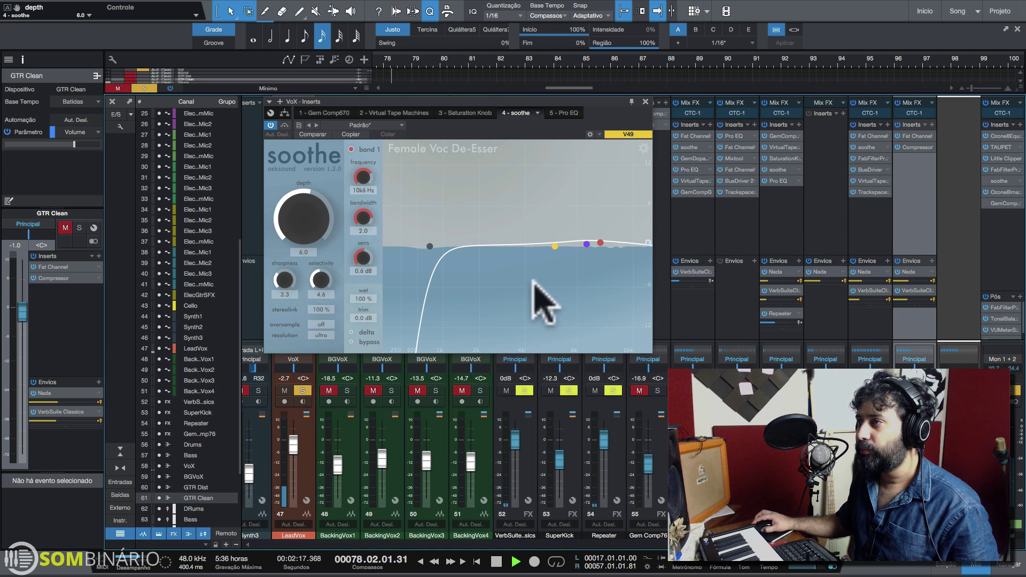
Audition the soloed vocal with depth at 60, and set depth to 15.6 and selectivity to 6.9
left_click_drag(314, 238, 321, 202)
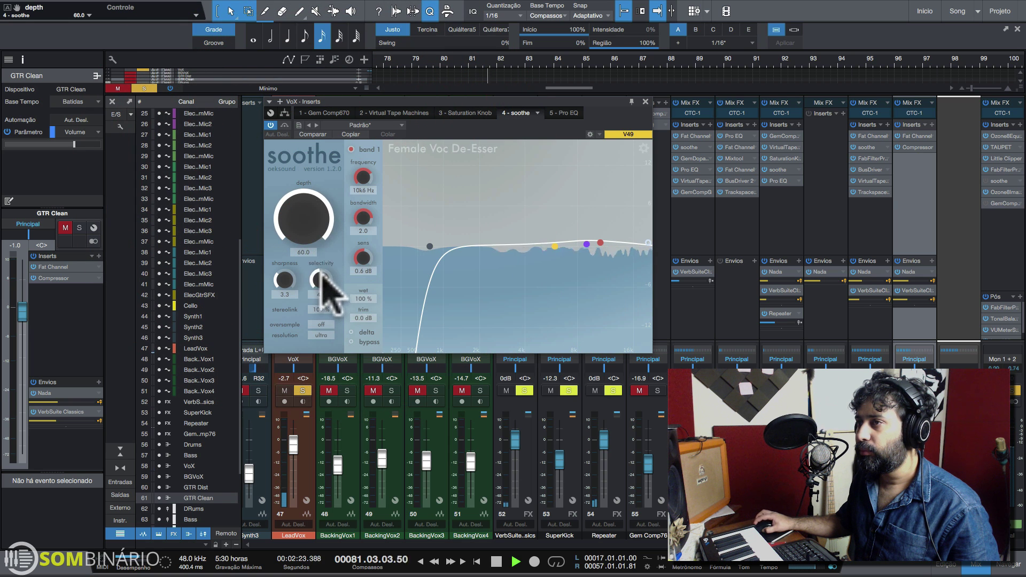
left_click_drag(321, 280, 297, 210)
left_click(298, 219)
key("space")
Adjust soothe's sharpness to 6.5 on the VoX bus while auditioning the vocal
left_click_drag(285, 279, 287, 300)
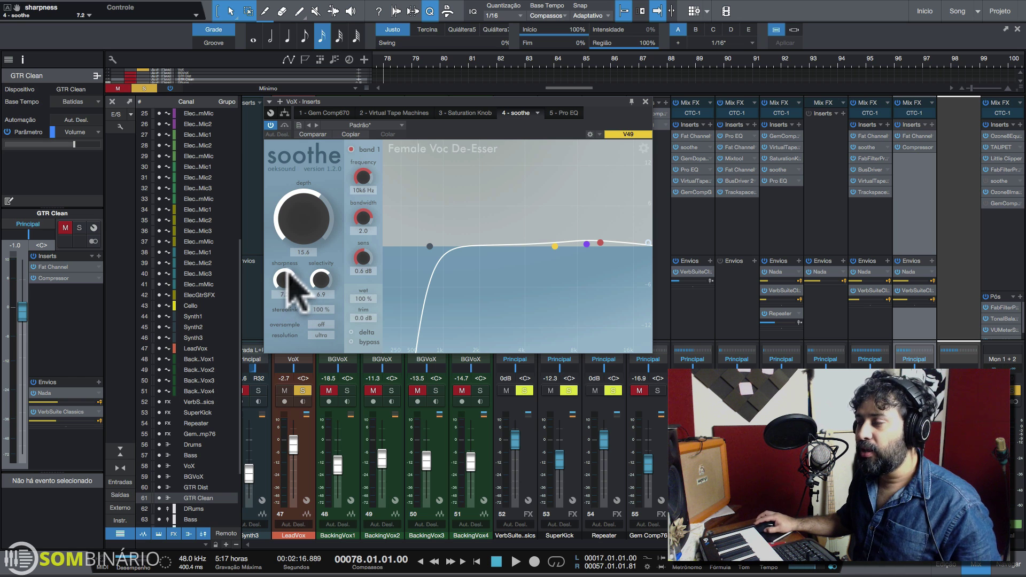
key("space")
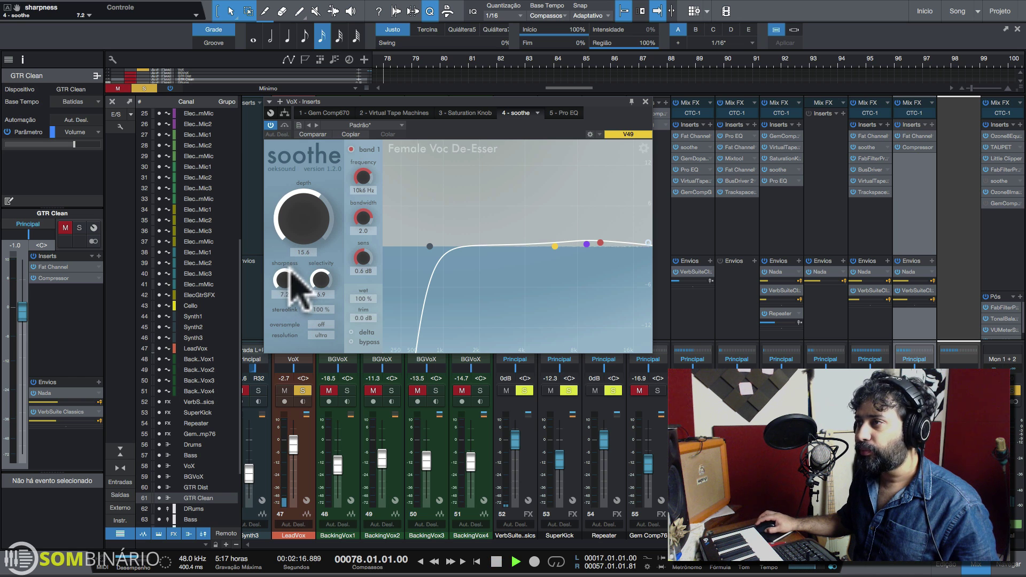
left_click_drag(288, 275, 285, 284)
key("space")
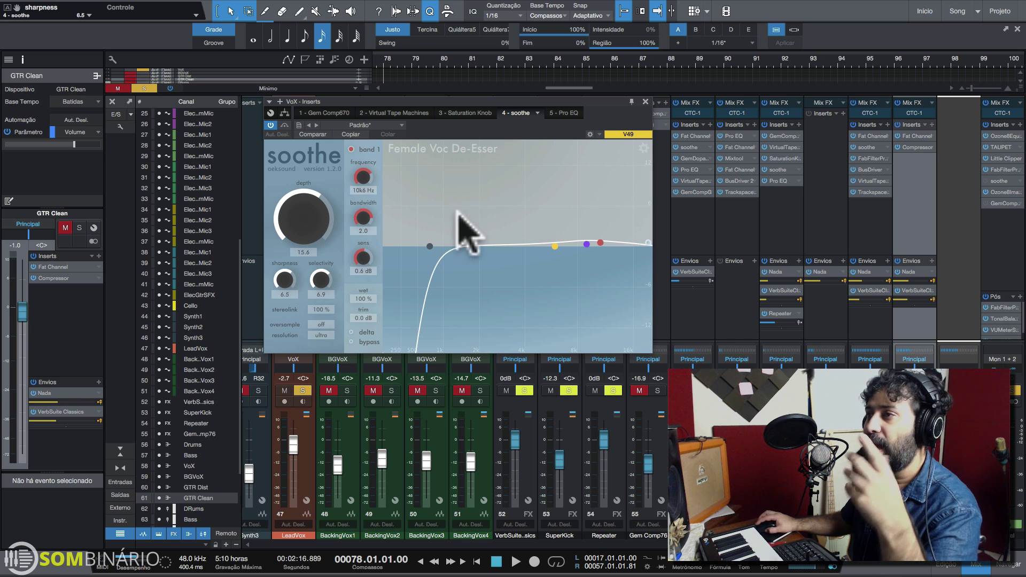
Move the low cutoff node to 1k4 Hz, reduce the sharpness and set depth to -6.0 during playback
key("space")
left_click_drag(432, 246, 463, 247)
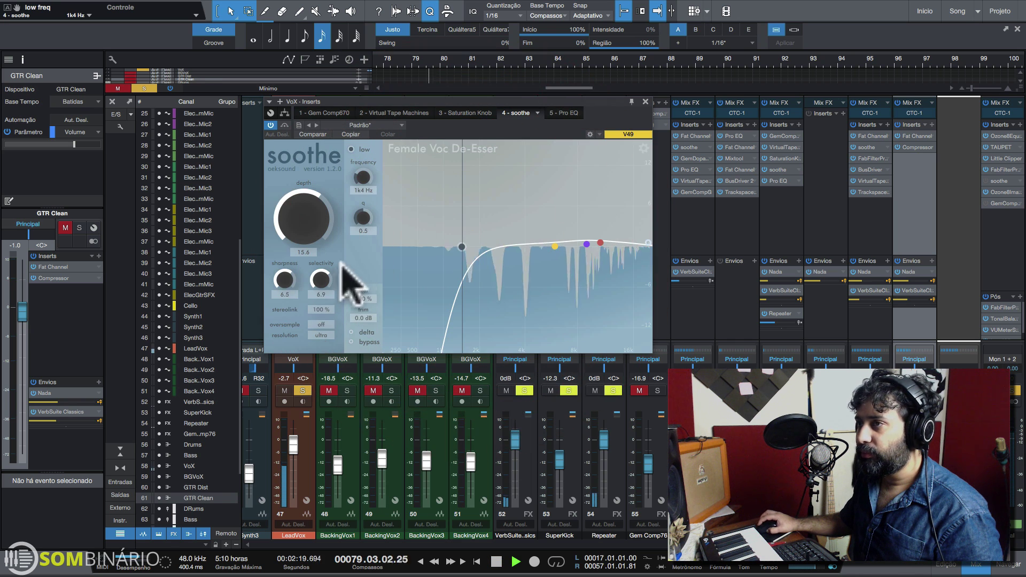
left_click_drag(285, 281, 297, 310)
mouse_move(302, 221)
left_mouse_down()
mouse_move(306, 241)
mouse_move(299, 215)
left_mouse_up()
key("space")
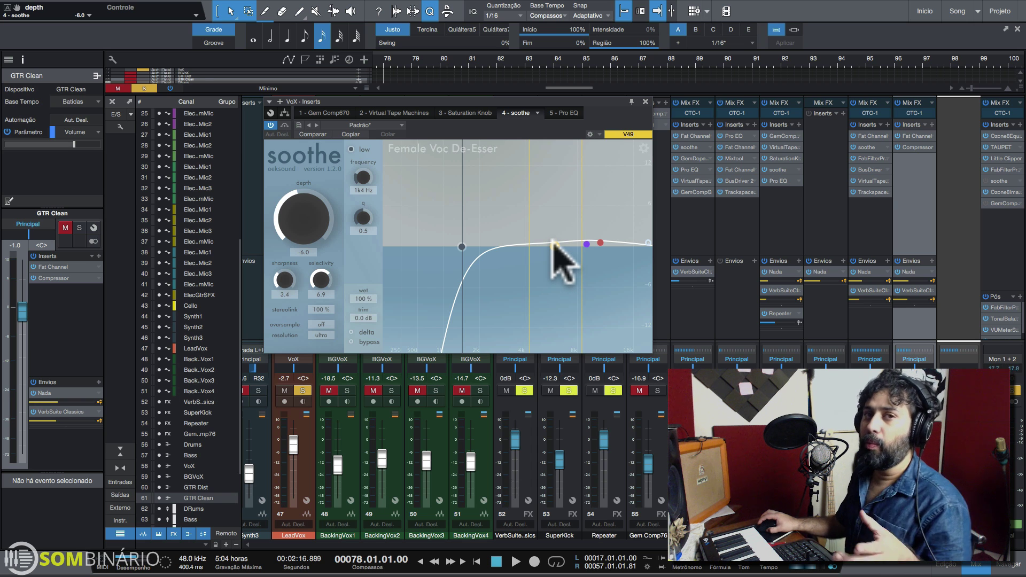
Raise the yellow band 2 node to 11.8 dB at 4k3 Hz on soothe's curve
left_click_drag(554, 244, 532, 165)
mouse_move(318, 235)
left_mouse_down()
mouse_move(313, 208)
mouse_move(366, 217)
mouse_move(388, 172)
left_mouse_up()
left_click(531, 163)
left_click_drag(532, 165, 530, 166)
Try depth at 60 on the vocal, and set sharpness to 4.7 and depth to 8.4 during playback
left_click_drag(297, 238, 313, 160)
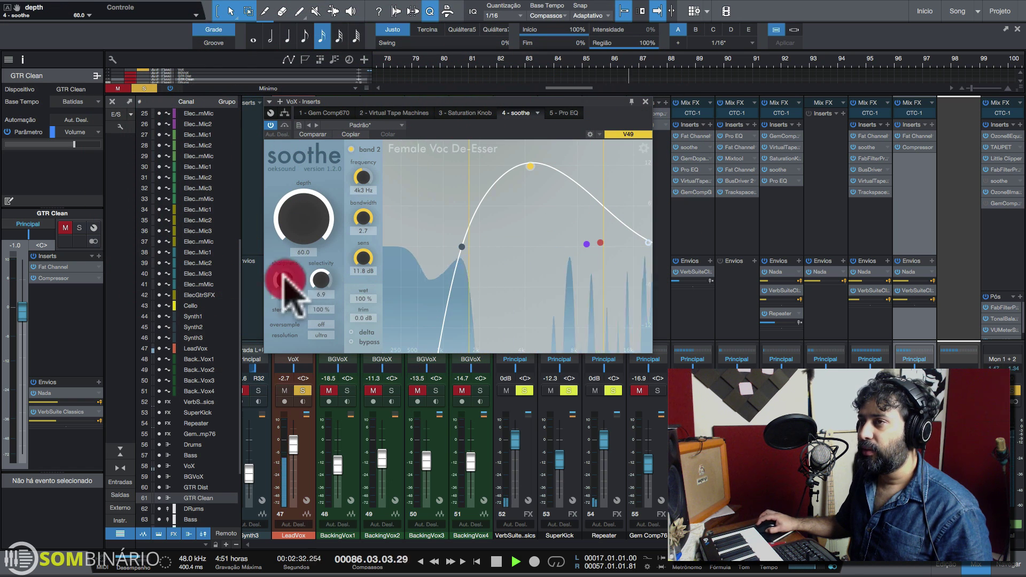
left_click_drag(284, 279, 312, 259)
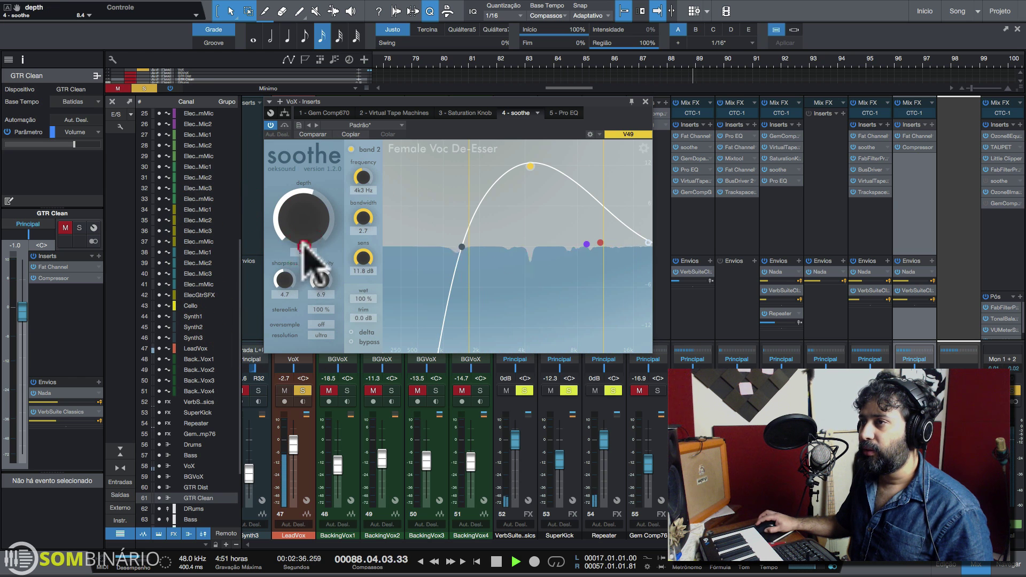
key("space")
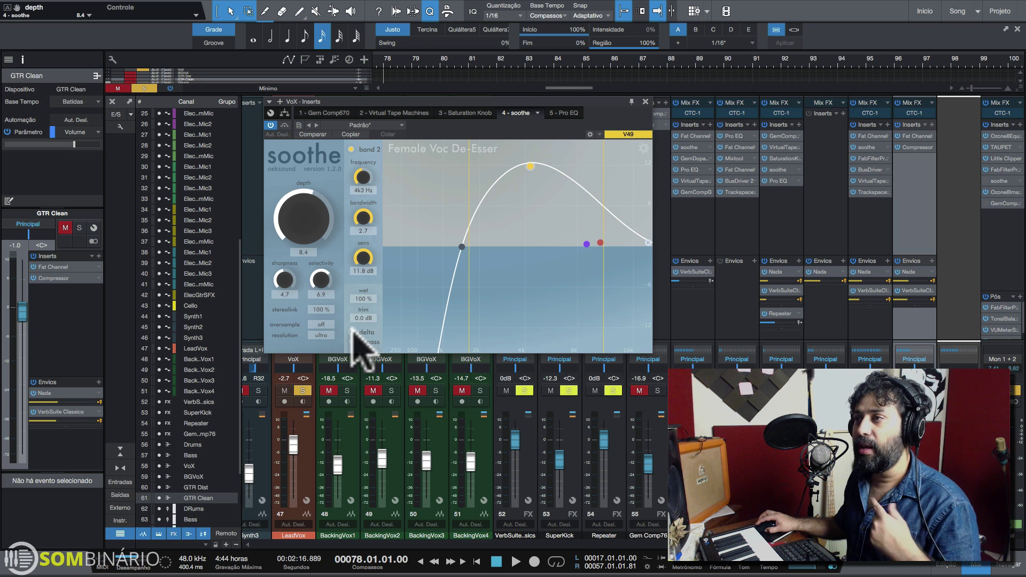
Play the vocal with delta monitoring on to hear the removed signal, and set sharpness to 5.0
key("space")
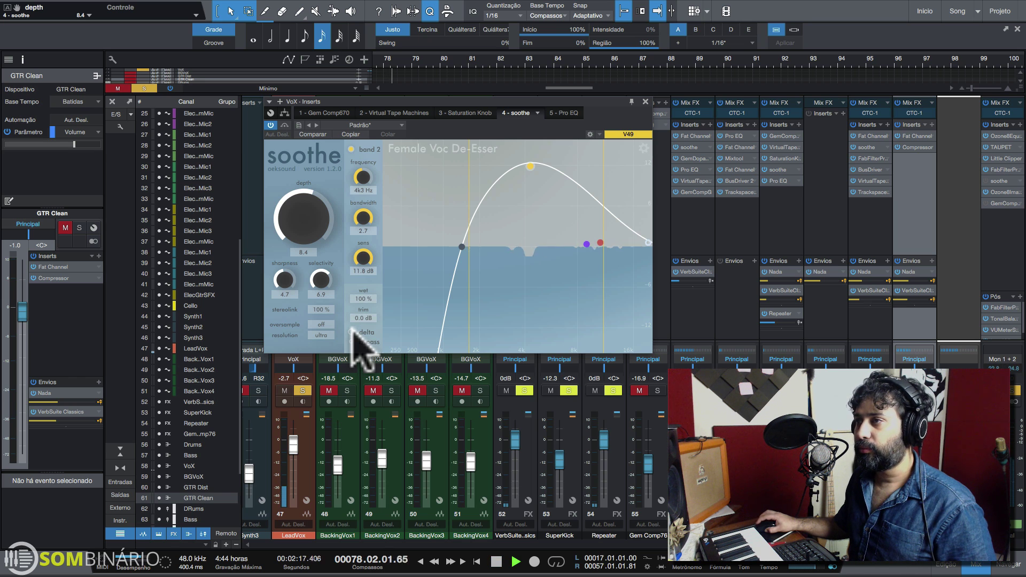
left_click(352, 332)
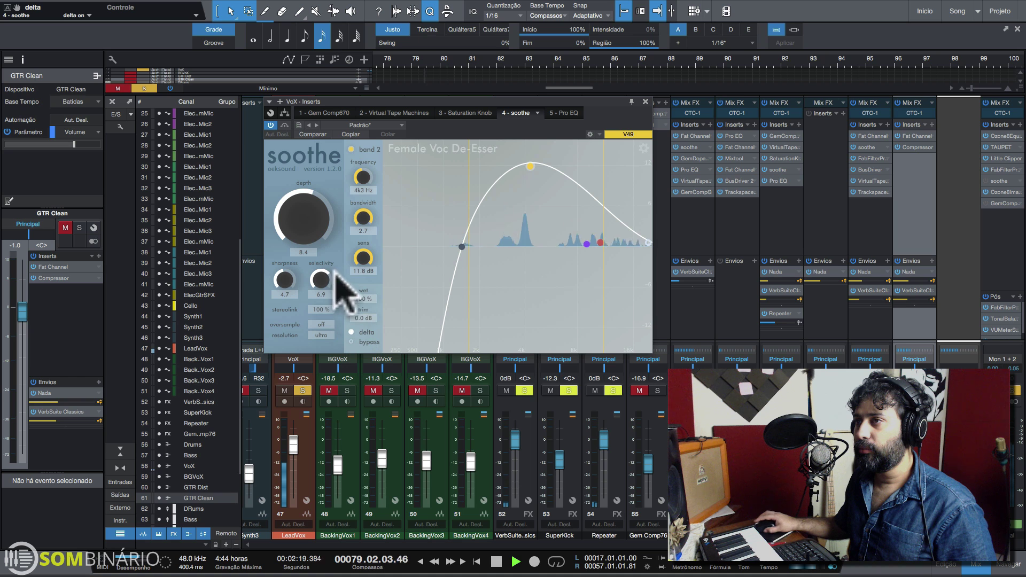
left_click(308, 227)
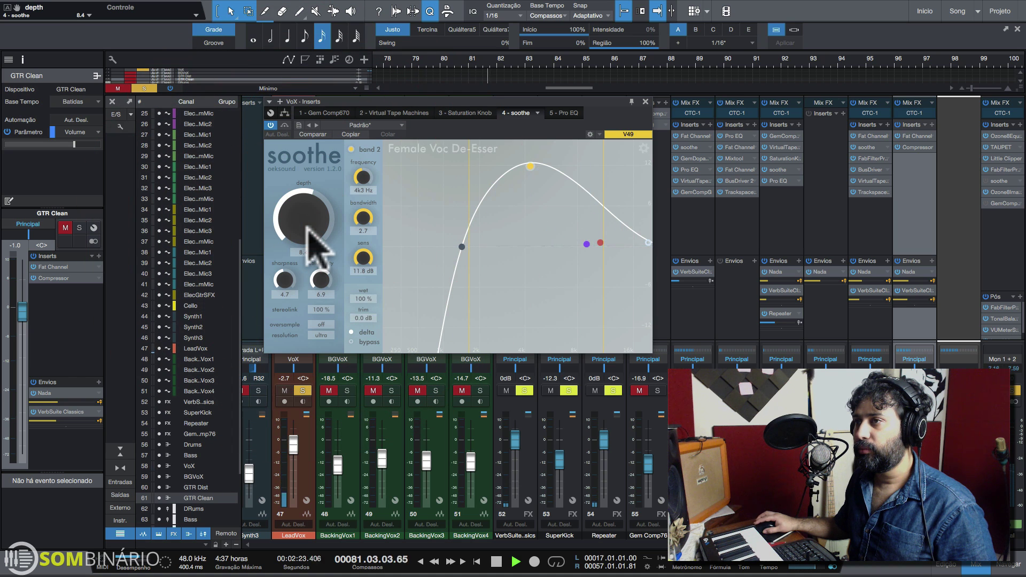
left_click(283, 278)
left_click_drag(282, 276, 305, 293)
key("space")
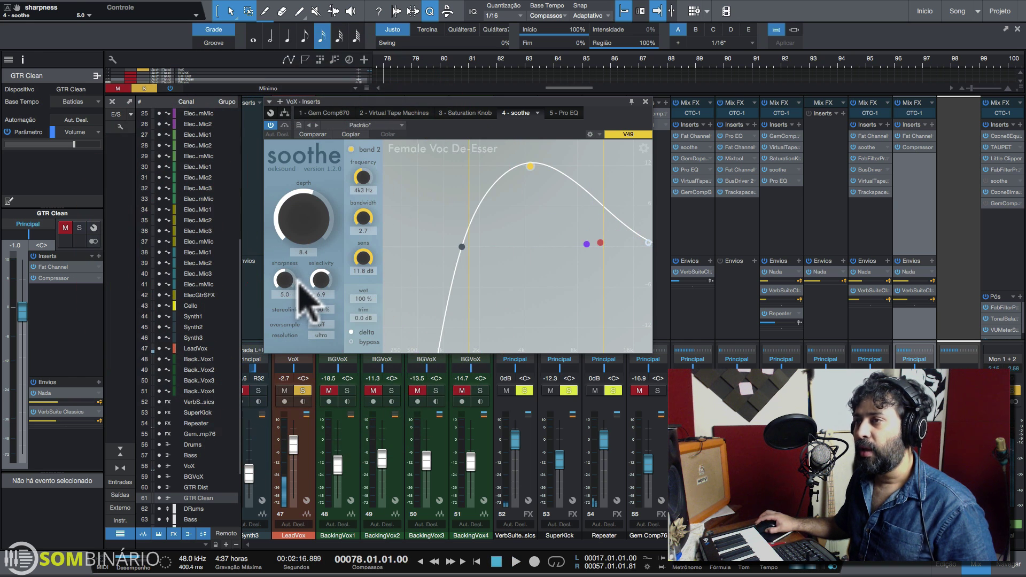
Turn off delta monitoring and compare the playing vocal with soothe bypassed and active
left_click(352, 329)
key("space")
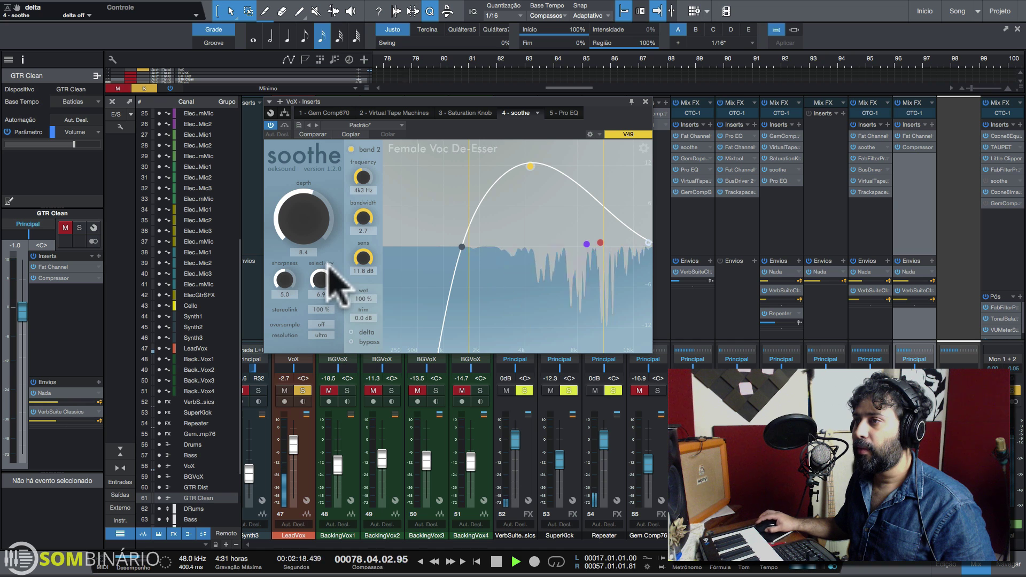
left_click(366, 339)
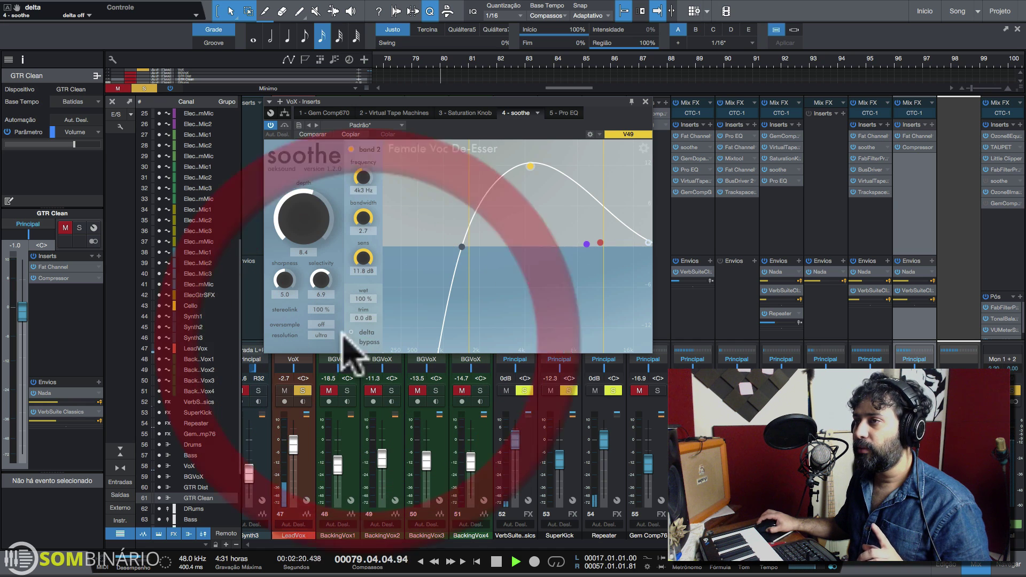
left_click(284, 125)
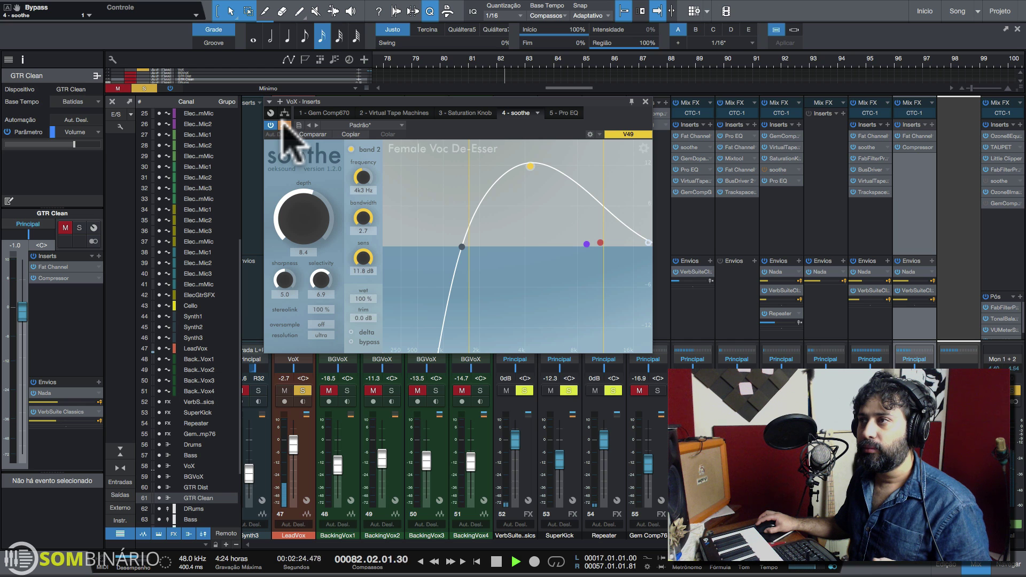
left_click(285, 125)
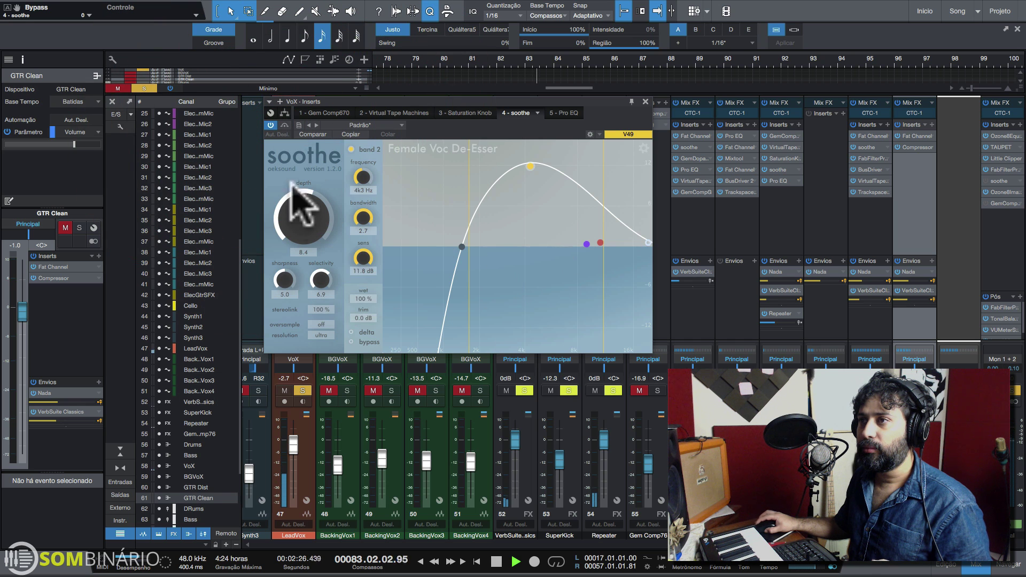
Set depth to 1.2, sharpness to 4.2 and selectivity to 5.0, and lower band 2 to 2.1 dB at 4k2 Hz
left_click_drag(289, 209, 293, 225)
left_click_drag(320, 278, 286, 286)
left_click(286, 280)
left_click_drag(295, 223, 300, 184)
left_click_drag(531, 166, 530, 230)
left_click_drag(308, 195, 309, 201)
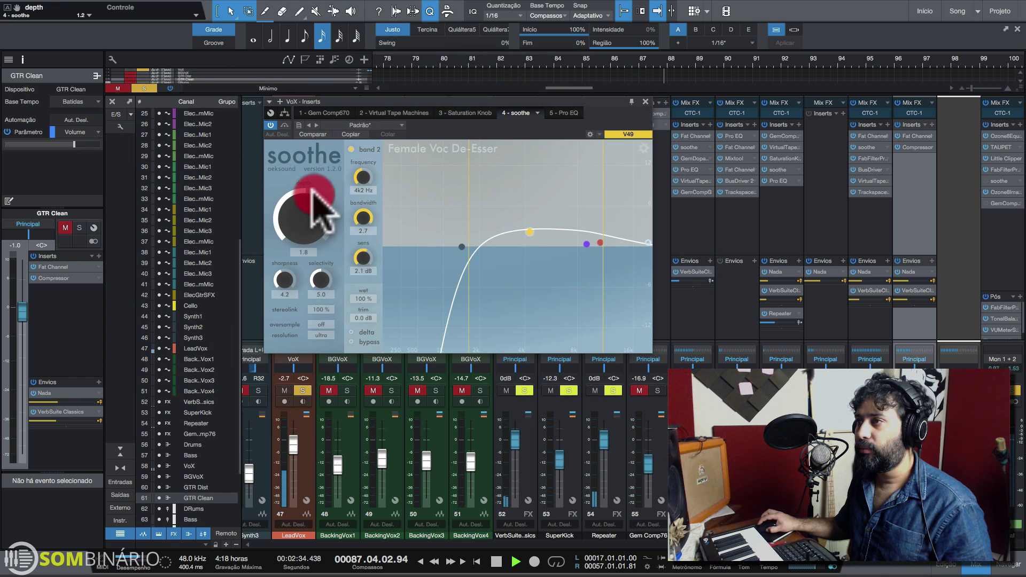
Compare the vocal with the new soothe settings bypassed and active, and stop playback
left_click(284, 124)
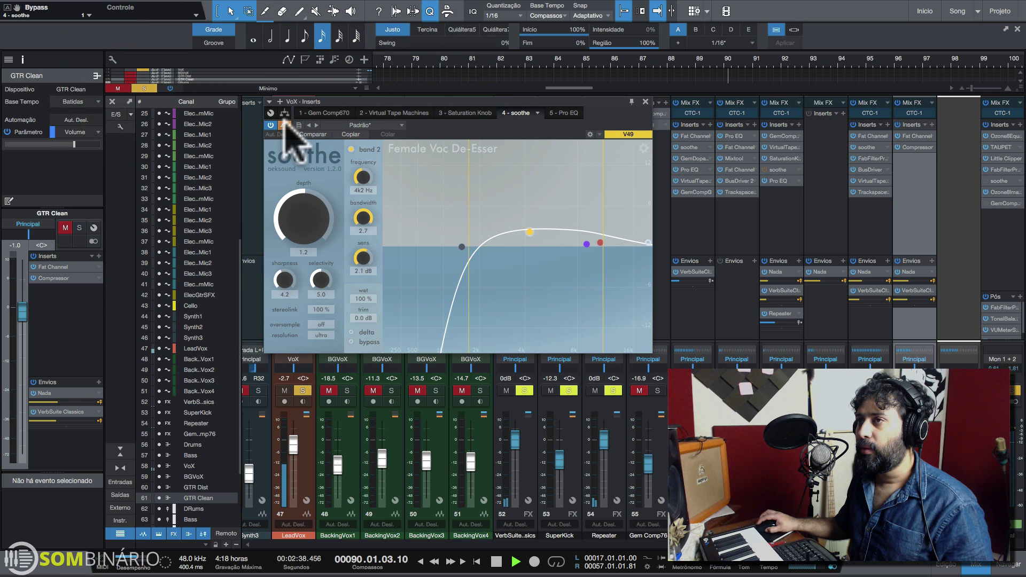
left_click(284, 125)
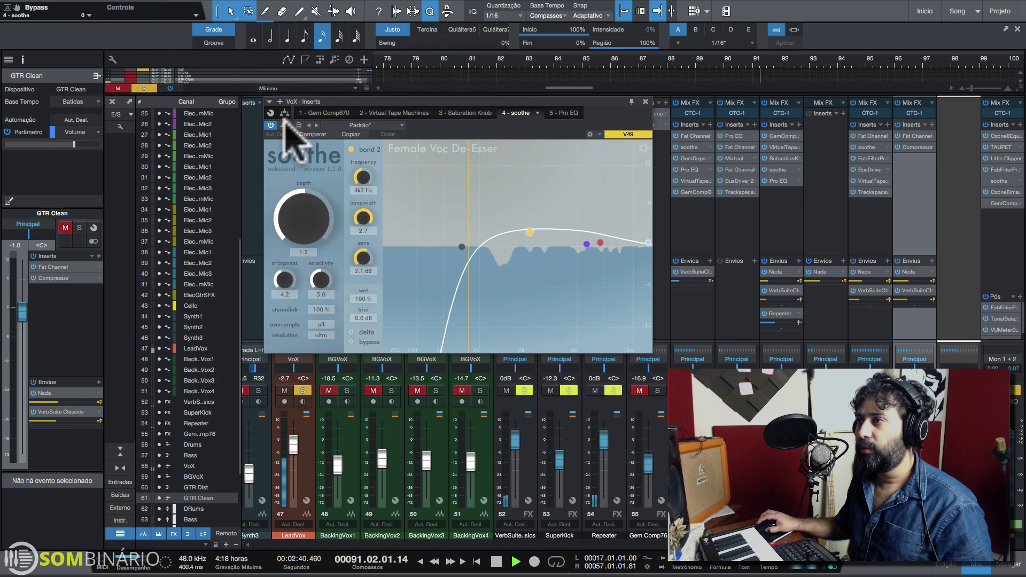
key("space")
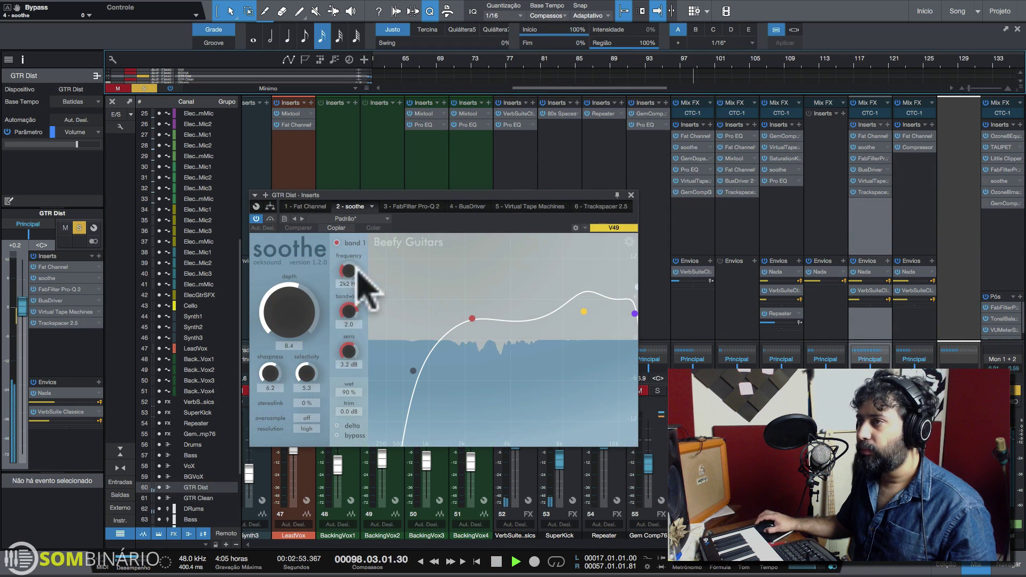
Set soothe's depth to 16.2 on the GTR Dist bus and compare the guitars bypassed and active
mouse_move(297, 314)
left_mouse_down()
mouse_move(305, 270)
mouse_move(295, 308)
left_mouse_up()
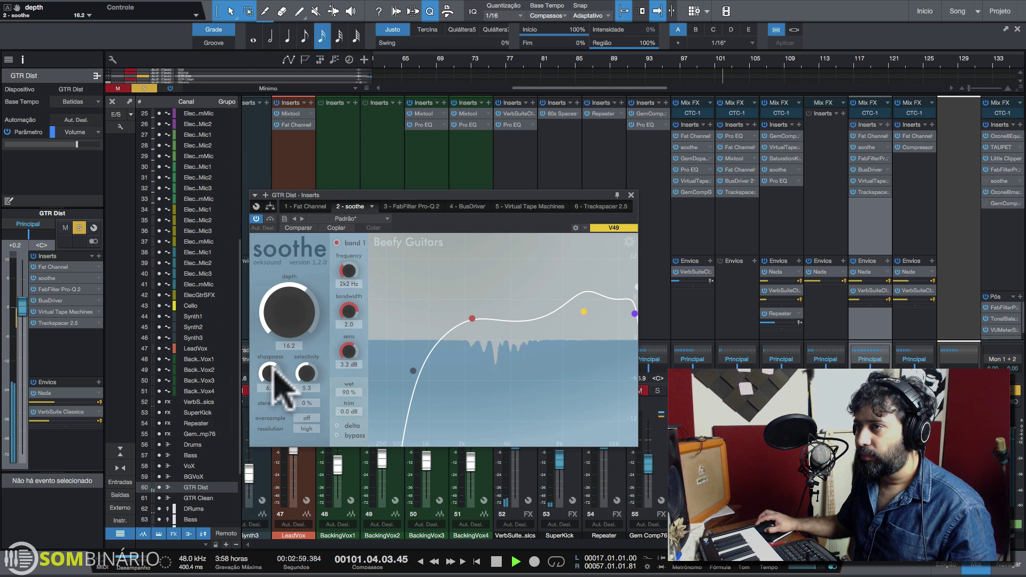
left_click(270, 217)
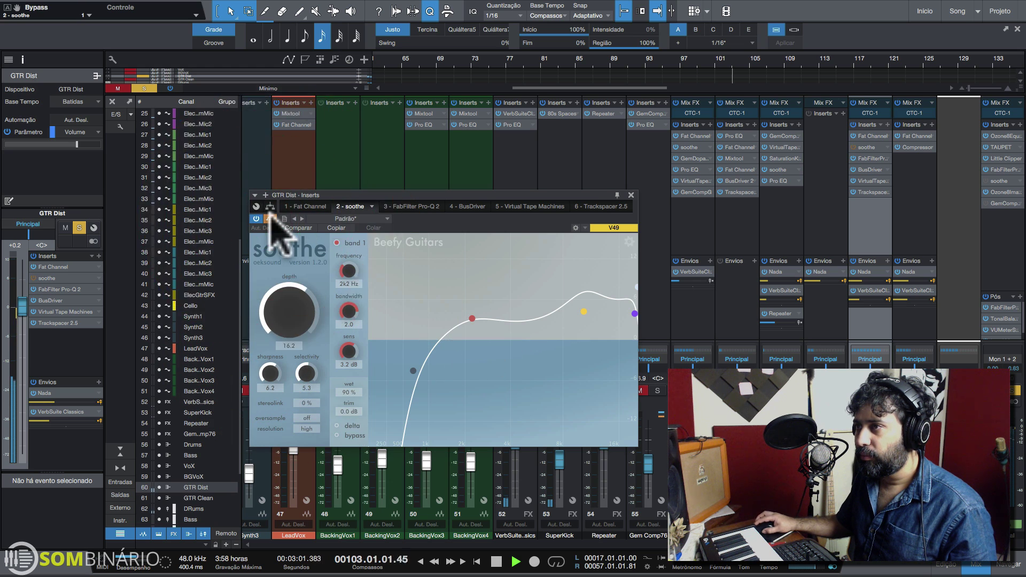
left_click(270, 217)
key("space")
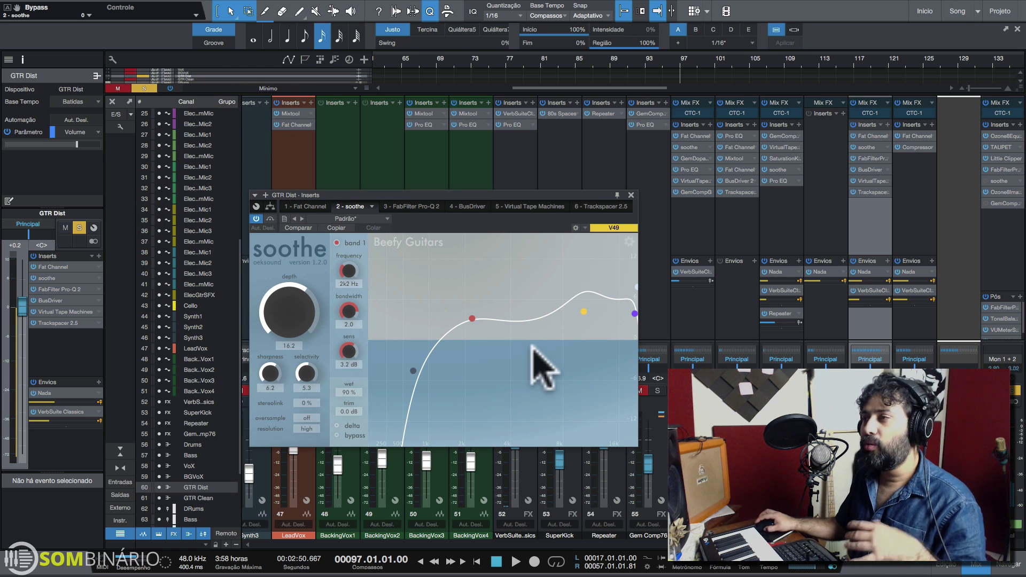
Browse soothe's preset list and its drums folder on the GTR Dist bus, and close the plugin window
left_click_drag(513, 195, 536, 203)
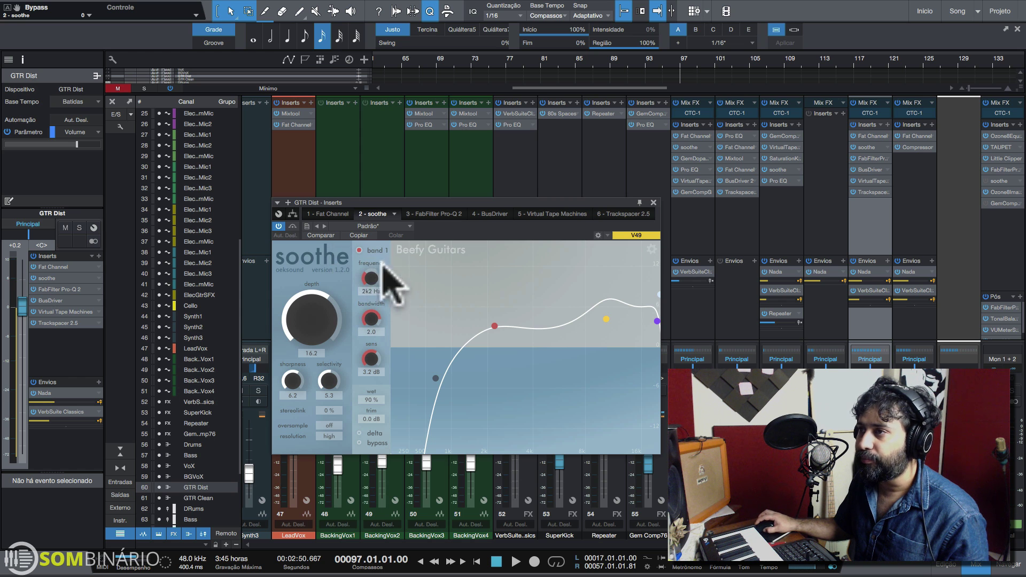
left_click(411, 248)
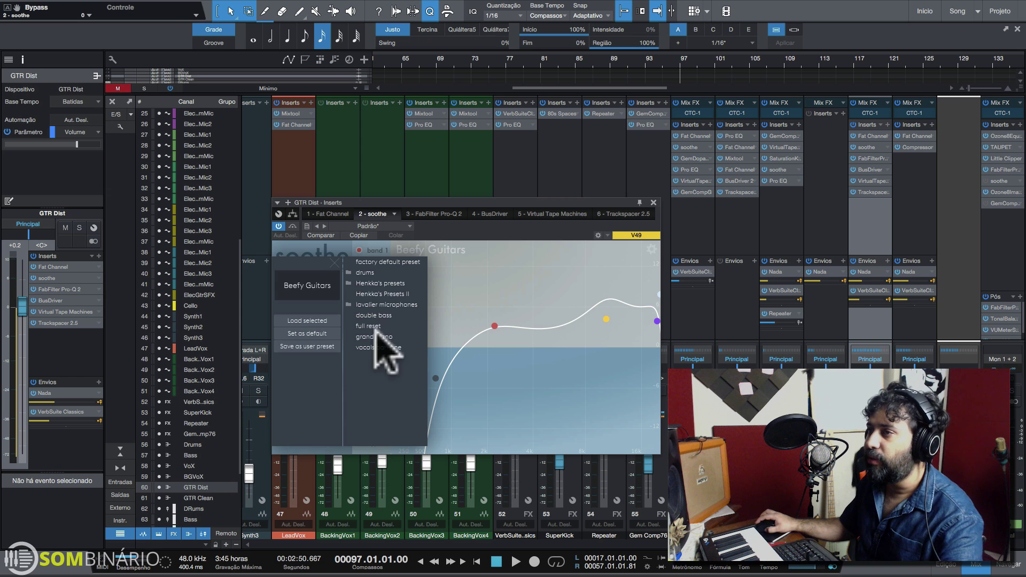
left_click(376, 272)
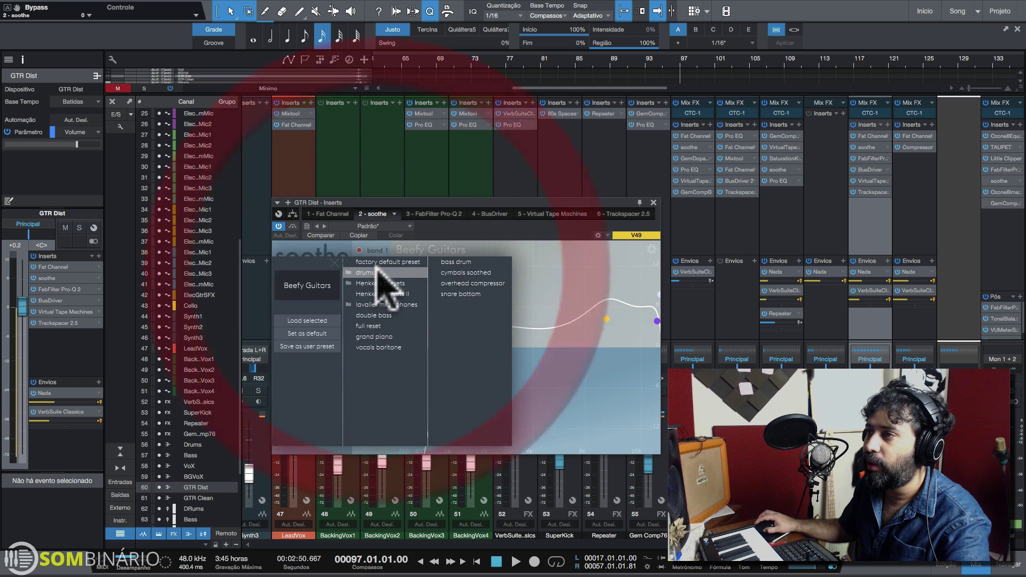
left_click(654, 203)
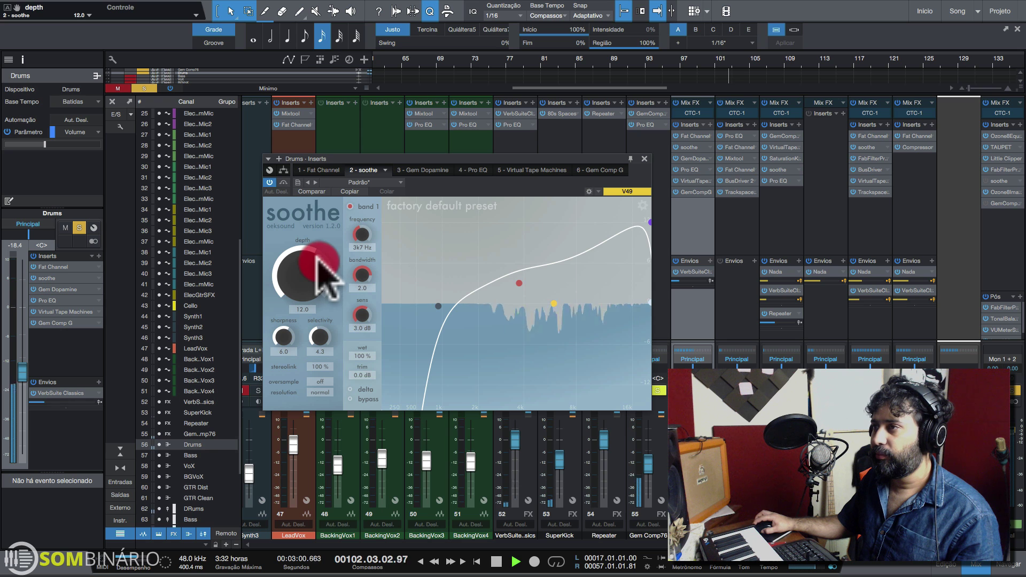
Set soothe's depth to 10.8 on the Drums bus, compare the drums bypassed and active, and stop playback
left_click_drag(319, 258, 344, 305)
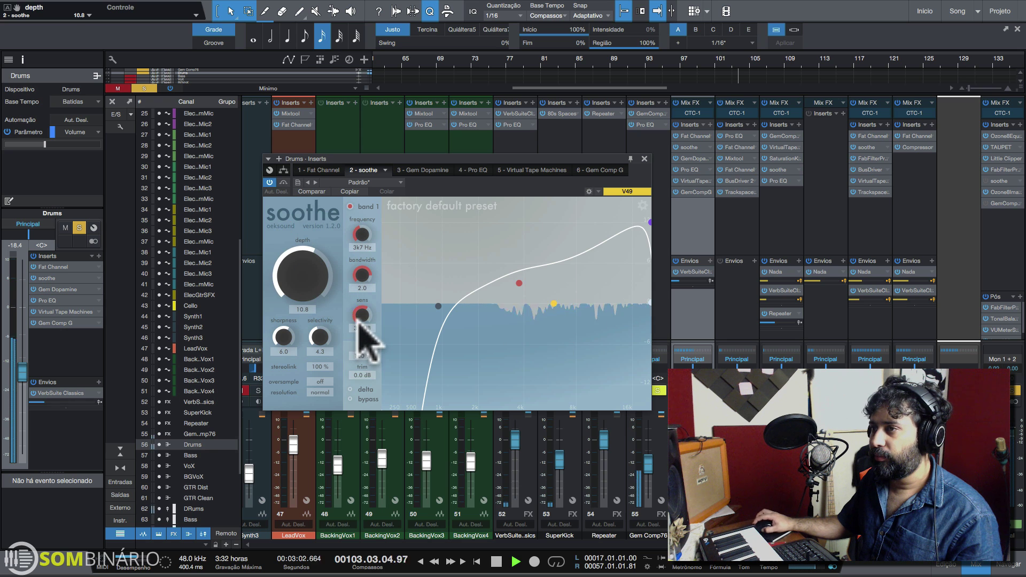
left_click(283, 182)
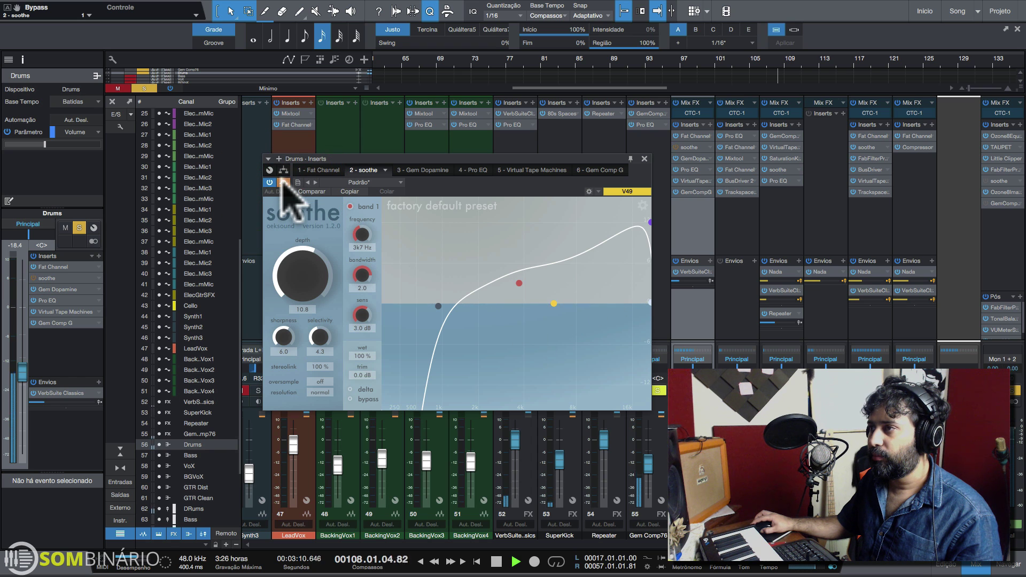
key("space")
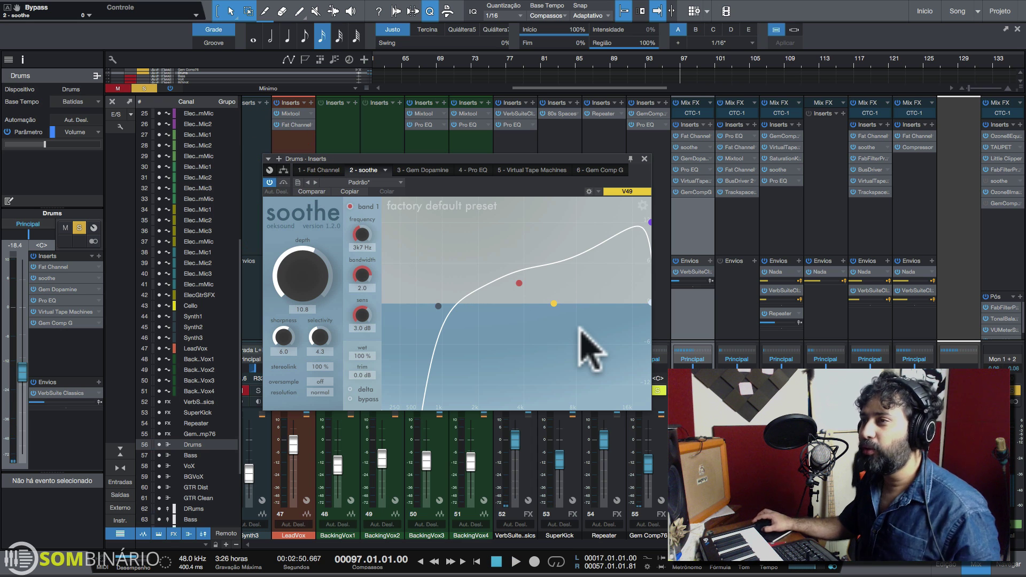
Set band 1's sensitivity to 6.2 dB, move the low cutoff higher during playback, and set band 2 to 4.8 dB at 8k2 Hz
left_click_drag(366, 311, 376, 292)
key("space")
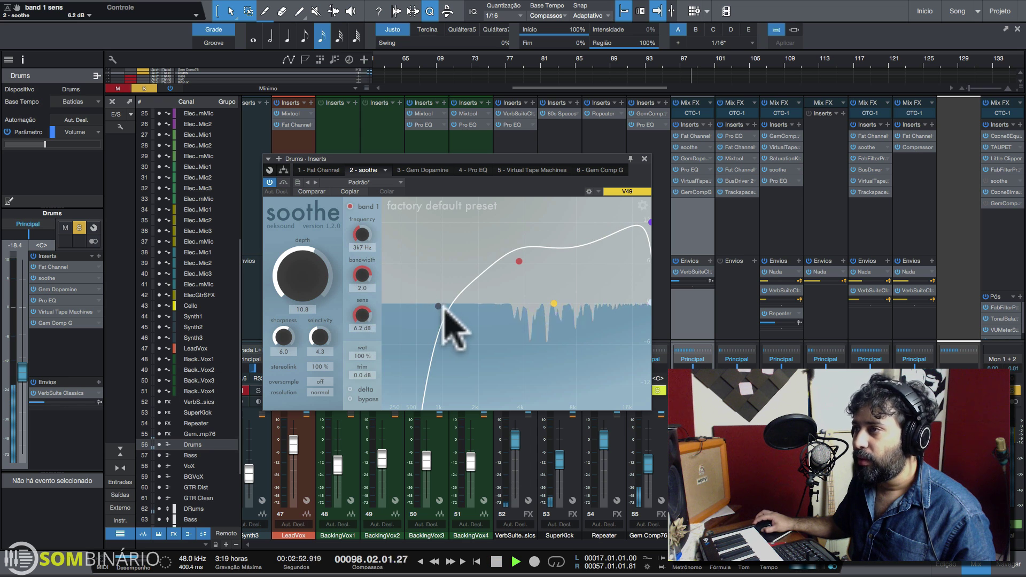
left_click_drag(438, 306, 504, 307)
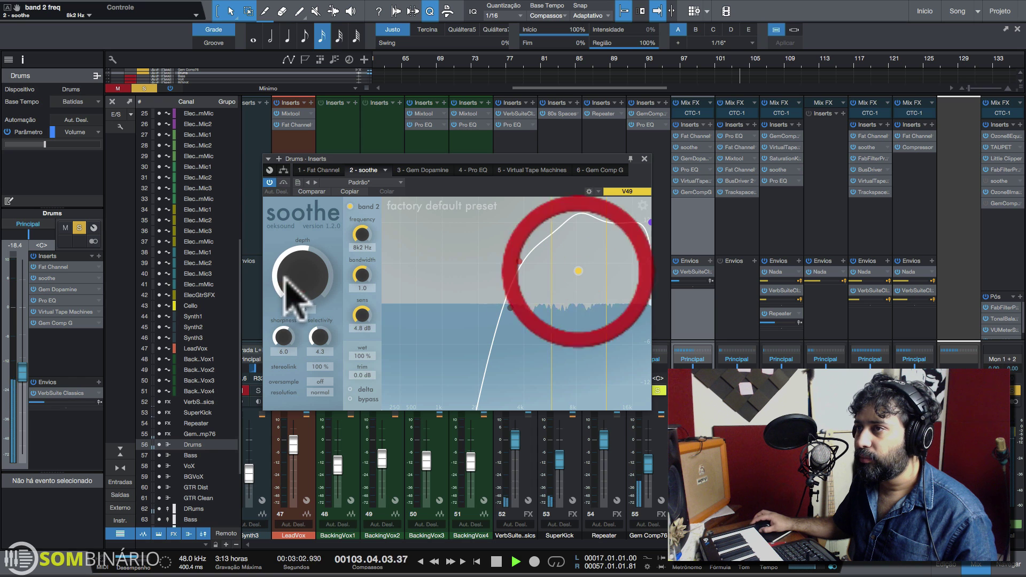
Set depth to 9.6, sharpness to 8.0 and selectivity to 3.3 in the Drums bus's soothe
left_click_drag(293, 287, 299, 279)
left_click_drag(285, 336, 322, 345)
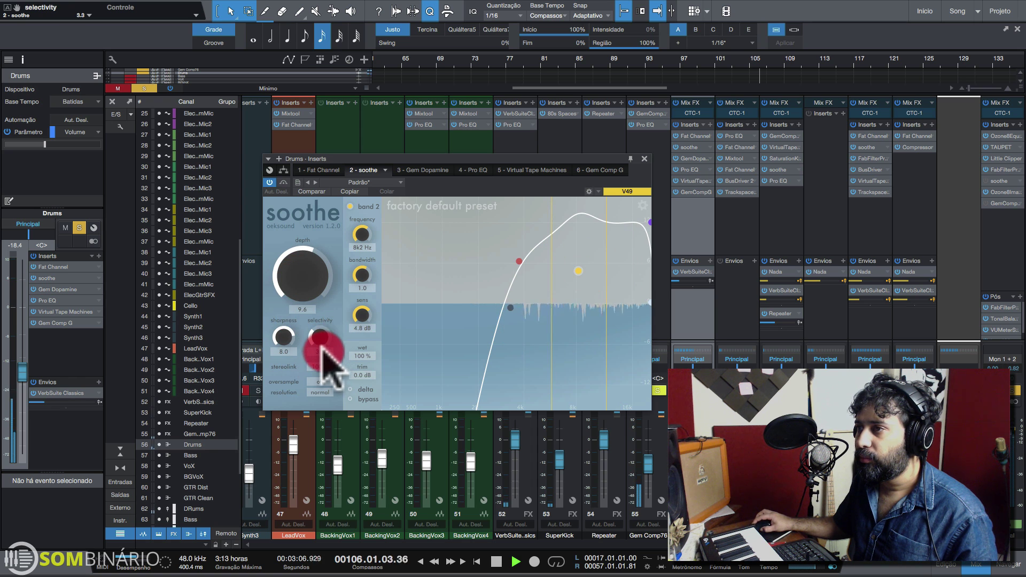
Listen to the delta signal, compare the drums with soothe bypassed and active, and stop playback
left_click(351, 389)
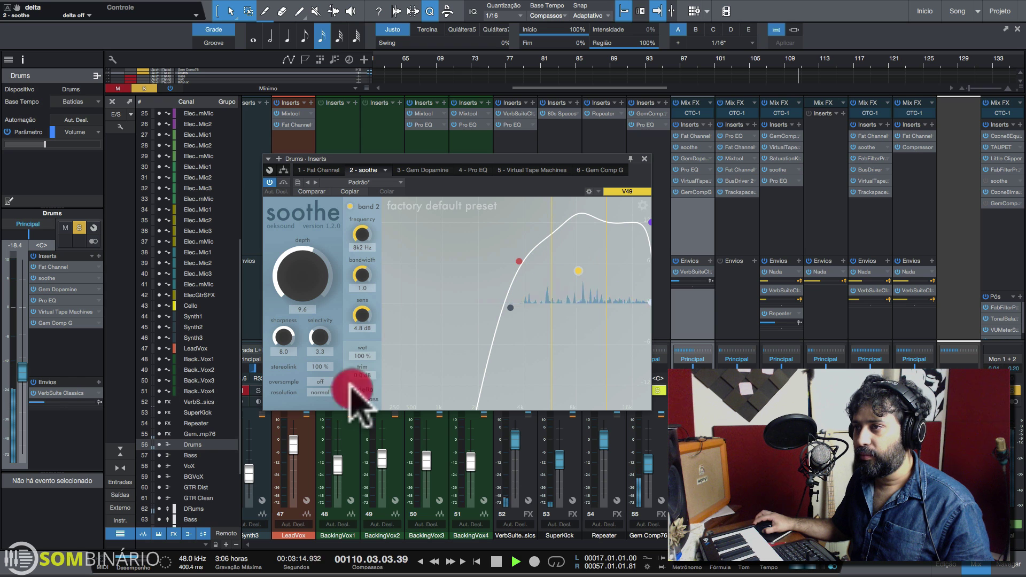
left_click(284, 183)
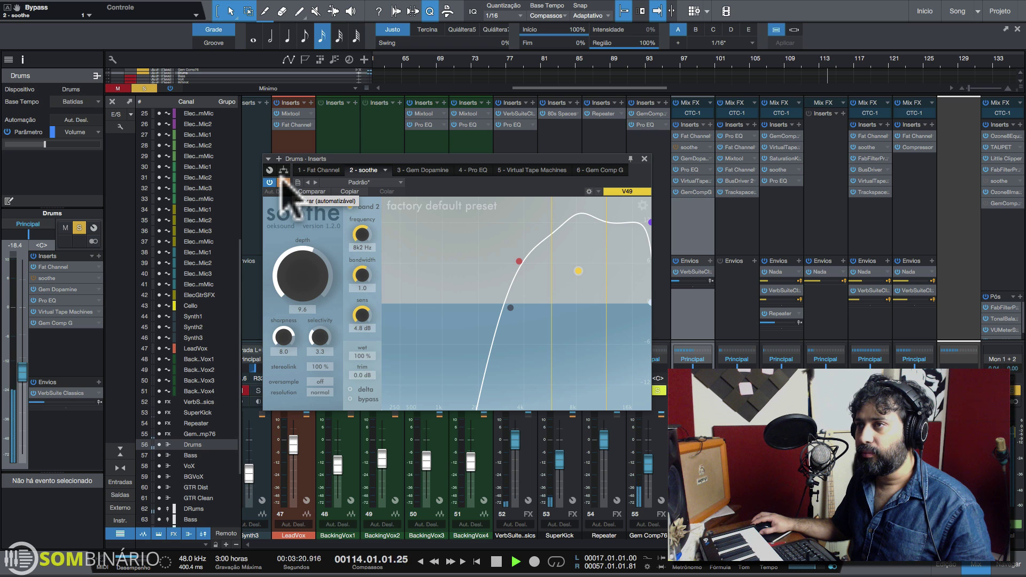
left_click(283, 184)
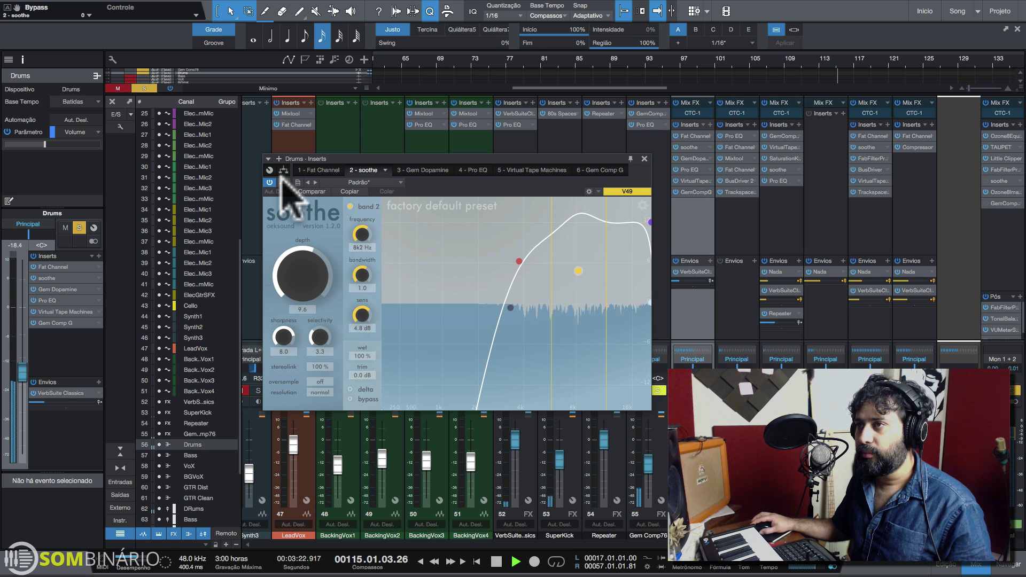
left_click(350, 398)
left_click(351, 399)
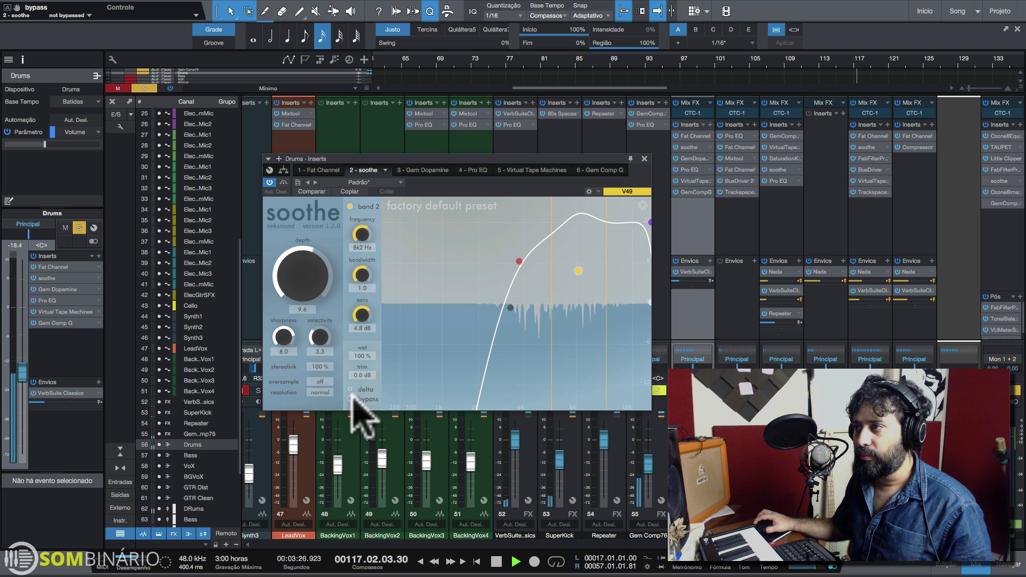
key("space")
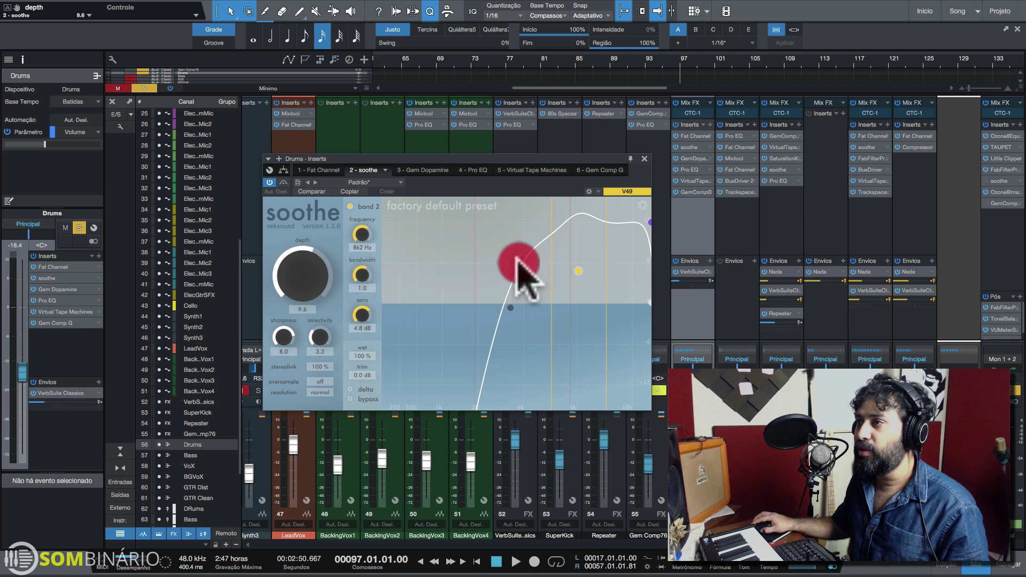
Lower bands 1 and 3, raise band 2 to 10.5 dB at 5k1 Hz, and narrow the curve with a lower high cutoff and a 1k5 Hz low cutoff
left_click_drag(516, 262, 428, 308)
left_click_drag(650, 222, 542, 232)
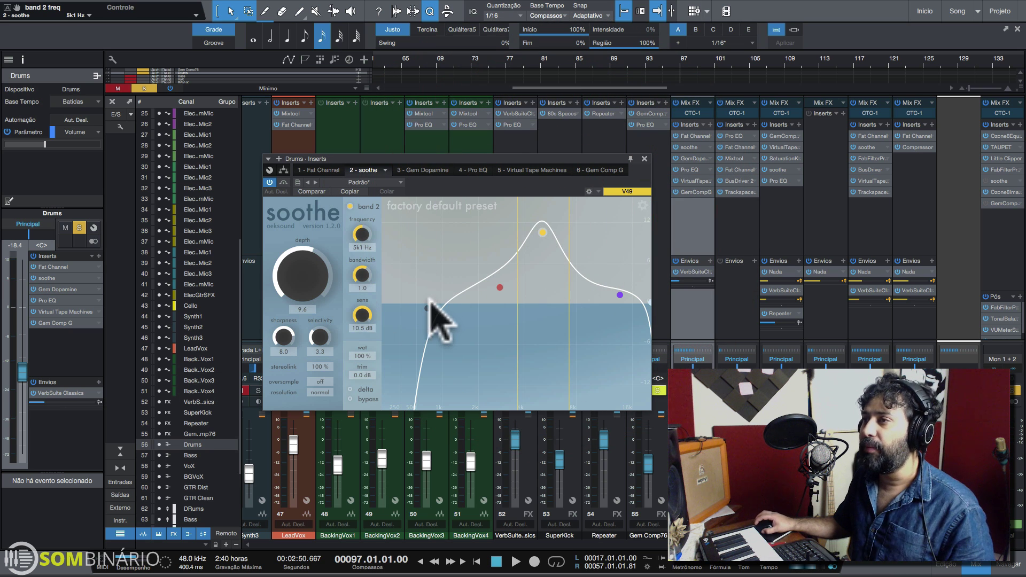
mouse_move(428, 306)
left_mouse_down()
mouse_move(453, 305)
mouse_move(426, 309)
mouse_move(445, 307)
left_mouse_up()
left_click_drag(650, 303, 600, 305)
left_click_drag(452, 305, 464, 305)
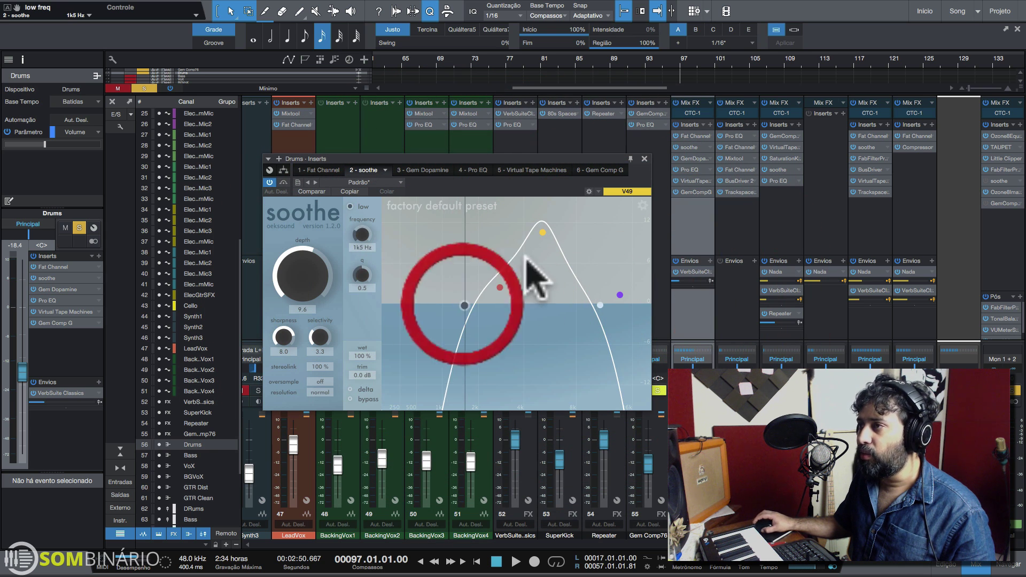
Set band 2 to 3.2 dB at 5k7 Hz and, during playback, the high cutoff to 20k0 Hz
left_click(544, 240)
left_click_drag(544, 239, 550, 278)
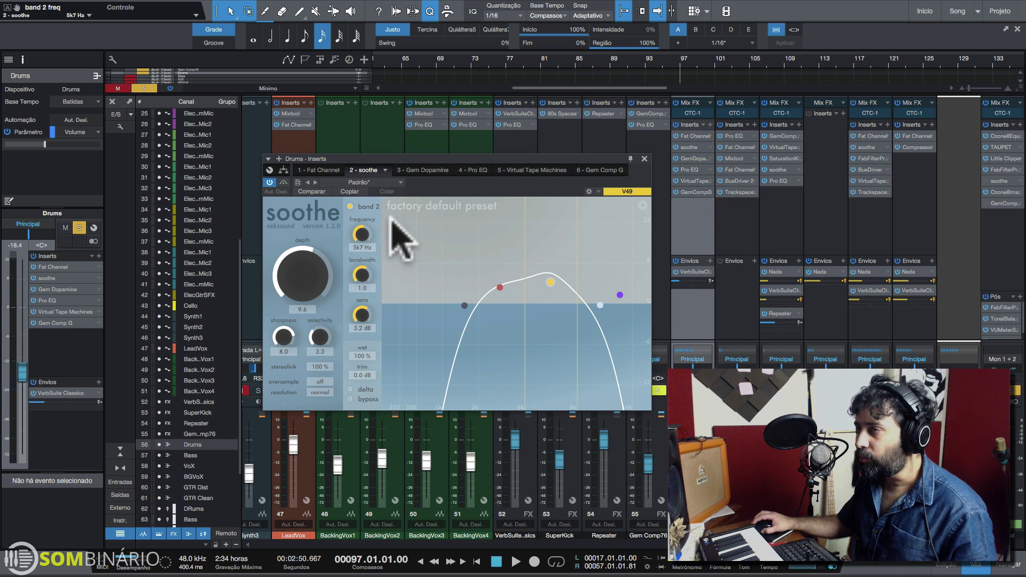
key("space")
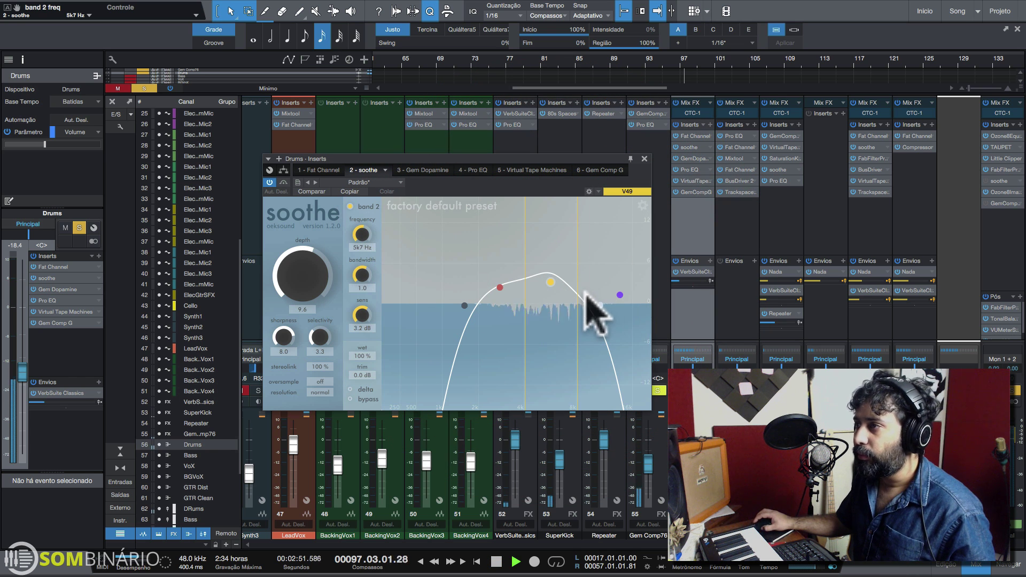
left_click_drag(595, 302, 664, 304)
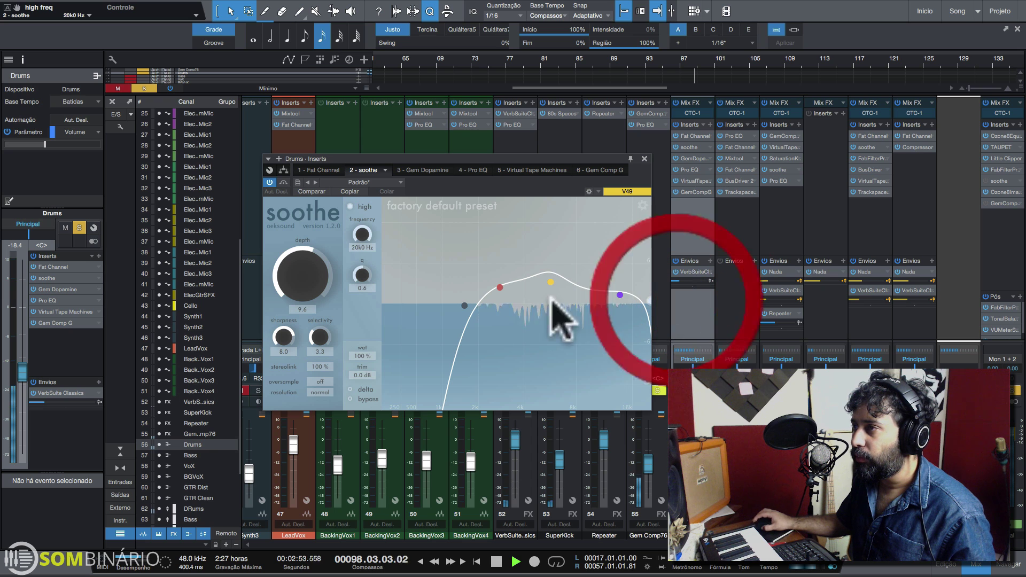
Compare the drums with the reshaped soothe curve bypassed and active, unsolo the Drums bus, and stop playback
left_click(270, 182)
left_click(270, 182)
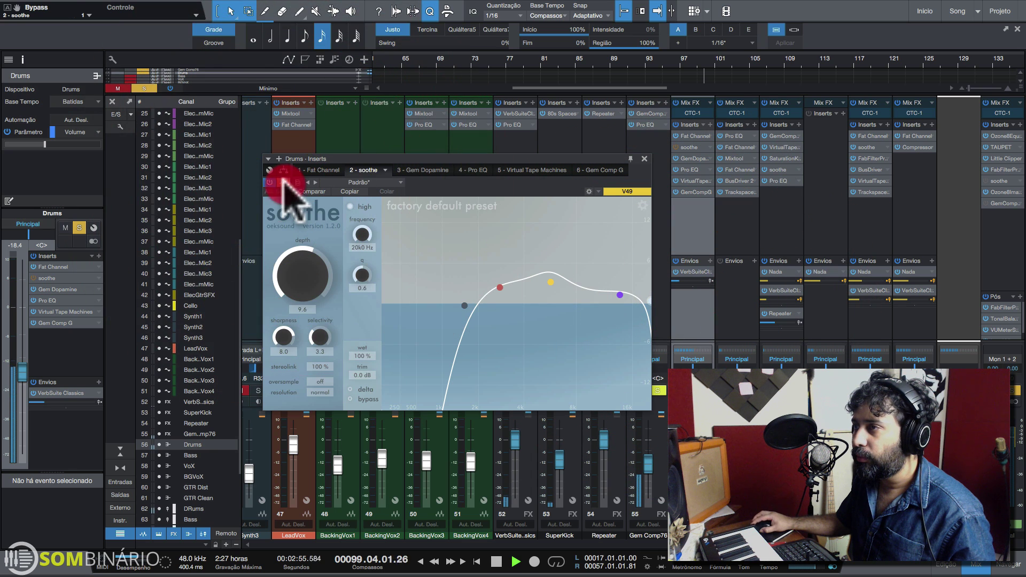
left_click(682, 378)
key("space")
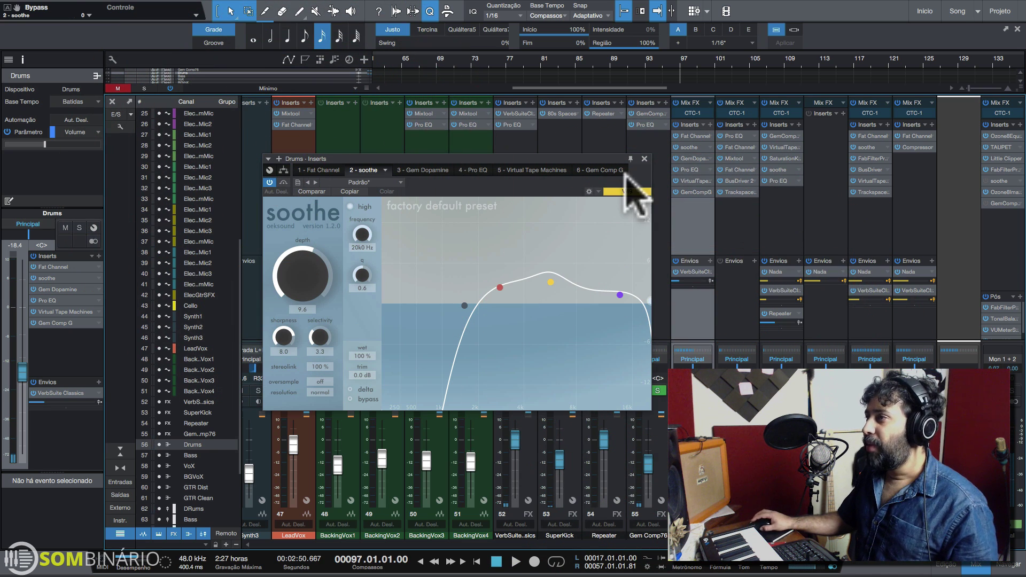
Close the Drums bus's soothe, open soothe on the Principal output, and move its window clear of the covered area
left_click(645, 159)
left_click(999, 180)
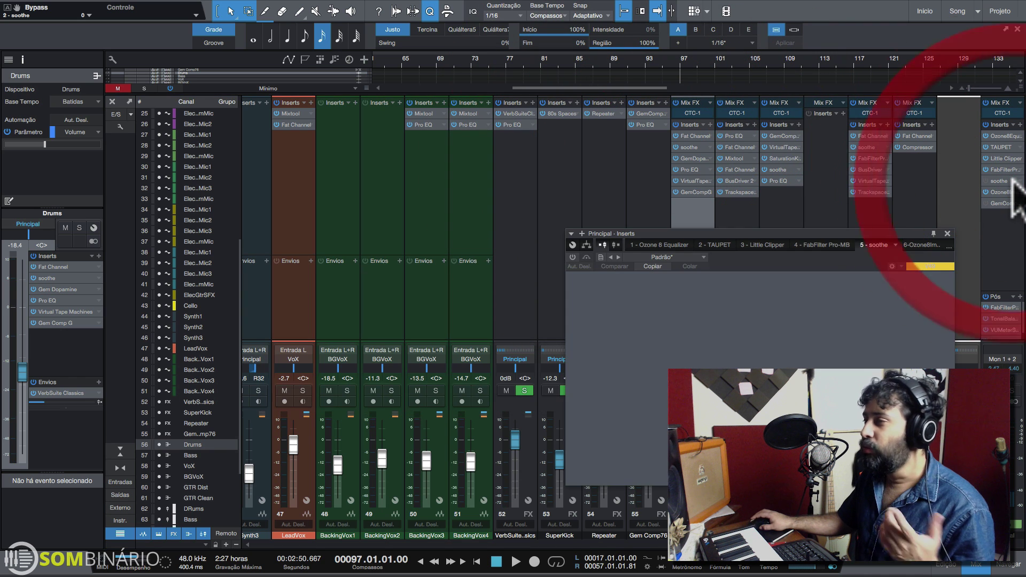
left_click_drag(796, 236, 620, 204)
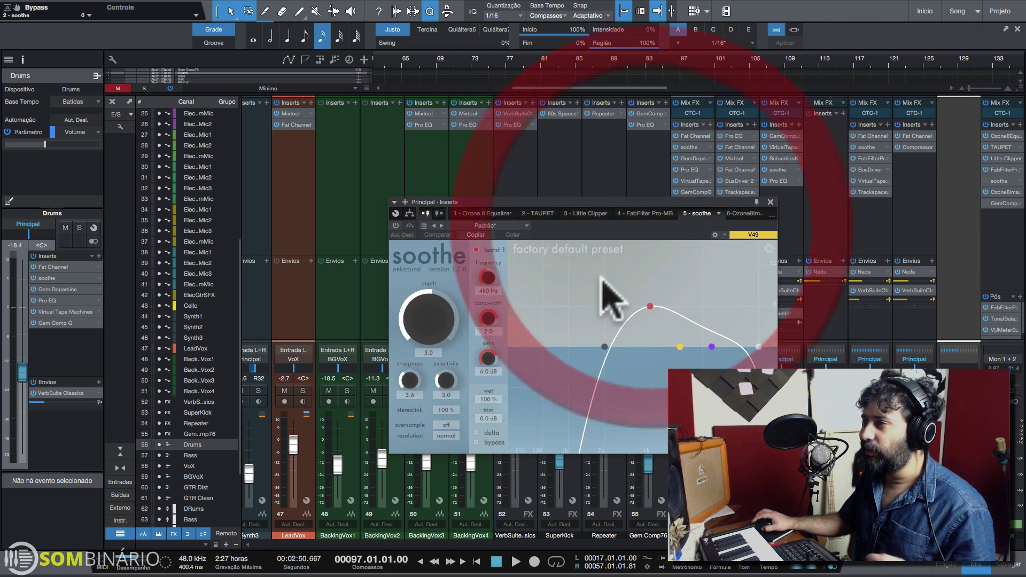